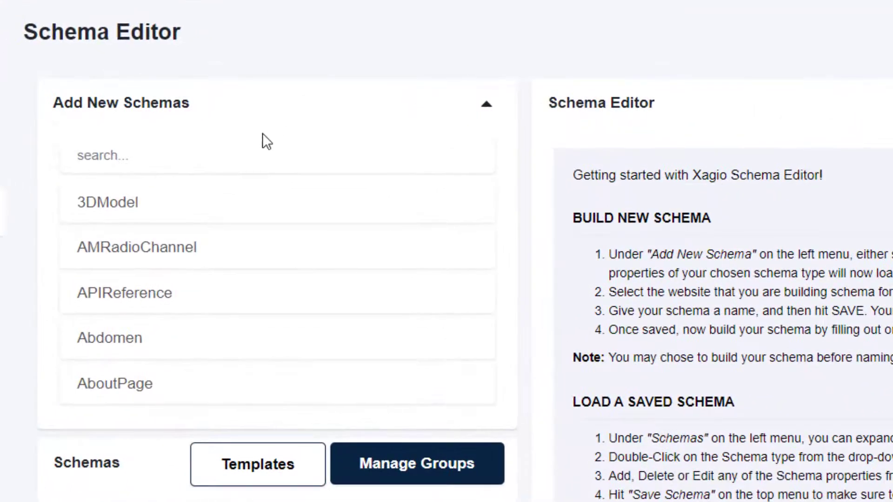
Search the new schema types for "Local" and load the LocalBusiness schema into the editor
left_click(135, 155)
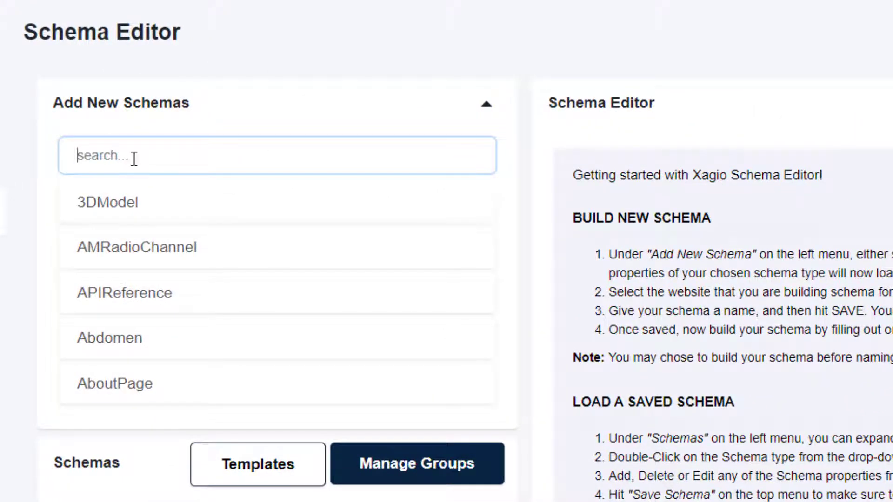
scroll(171, 263, "down", 10)
scroll(172, 266, "down", 5)
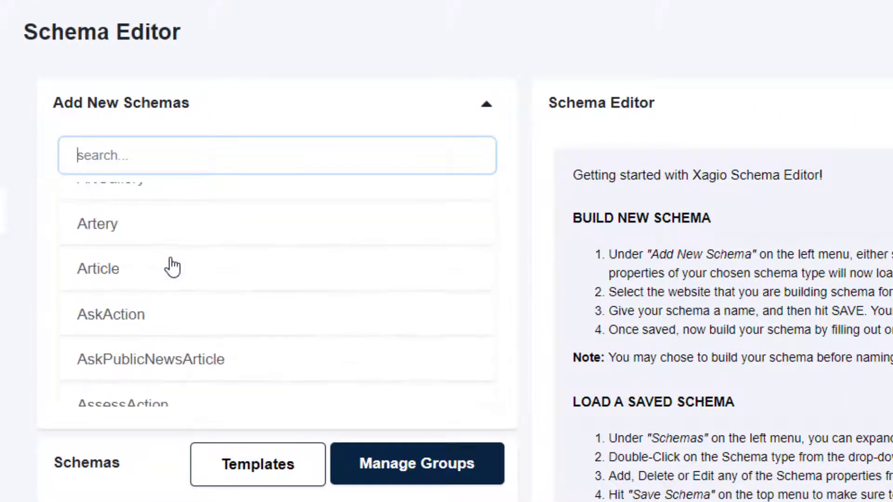
scroll(171, 262, "up", 10)
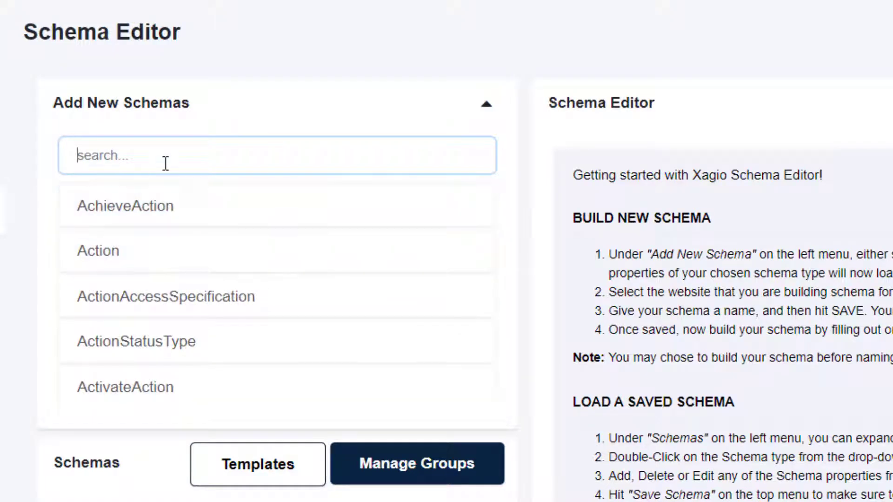
type("Local")
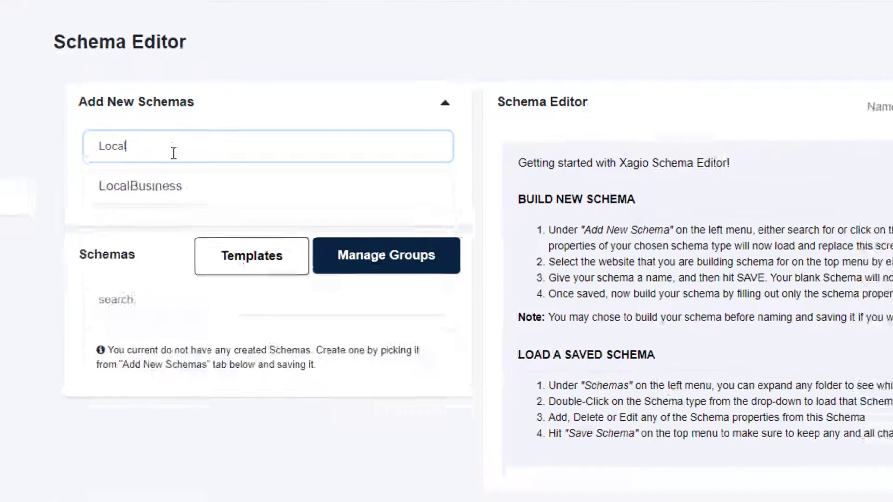
left_click(180, 155)
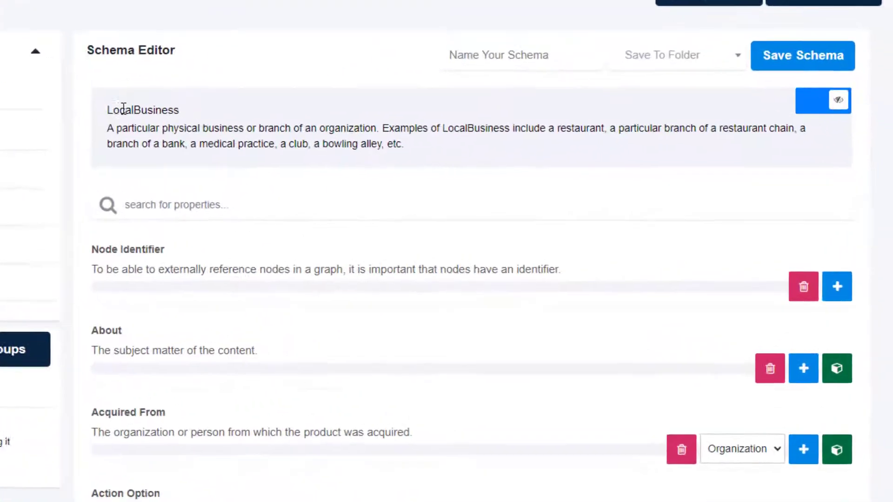
Look through the available LocalBusiness properties and hide the unused ones
left_click_drag(108, 110, 178, 110)
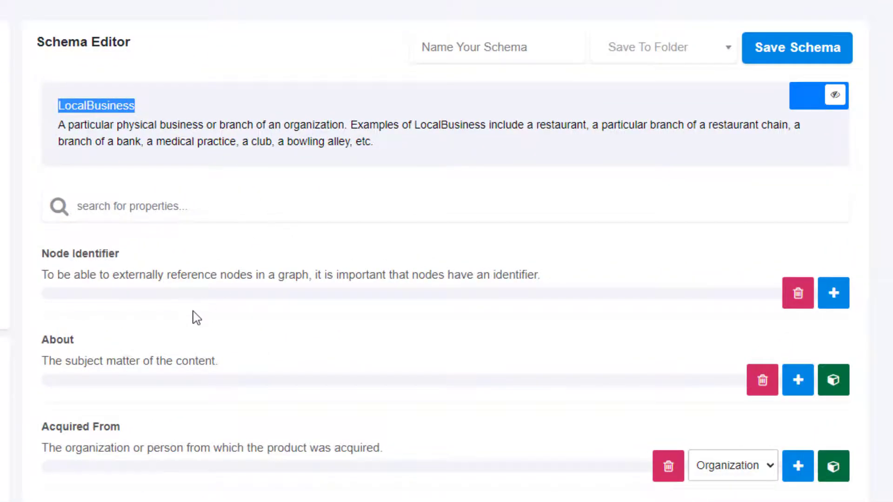
scroll(194, 316, "down", 15)
scroll(195, 315, "down", 10)
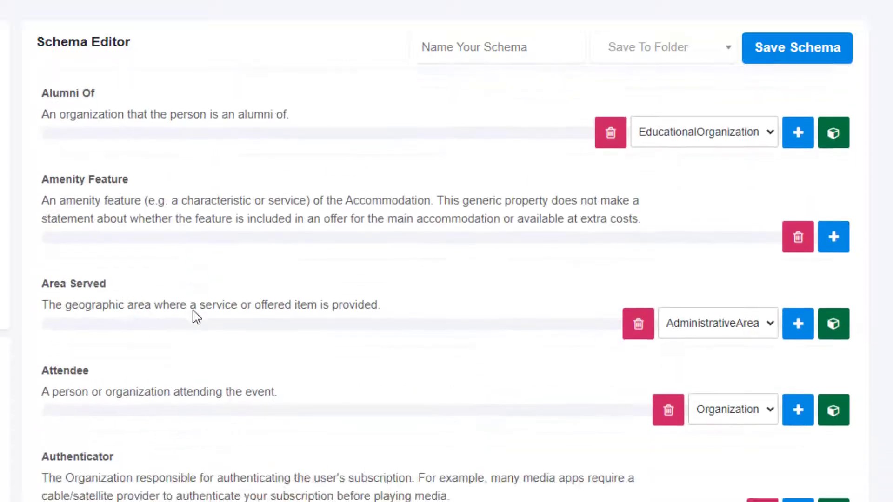
scroll(194, 315, "up", 5)
scroll(194, 315, "up", 20)
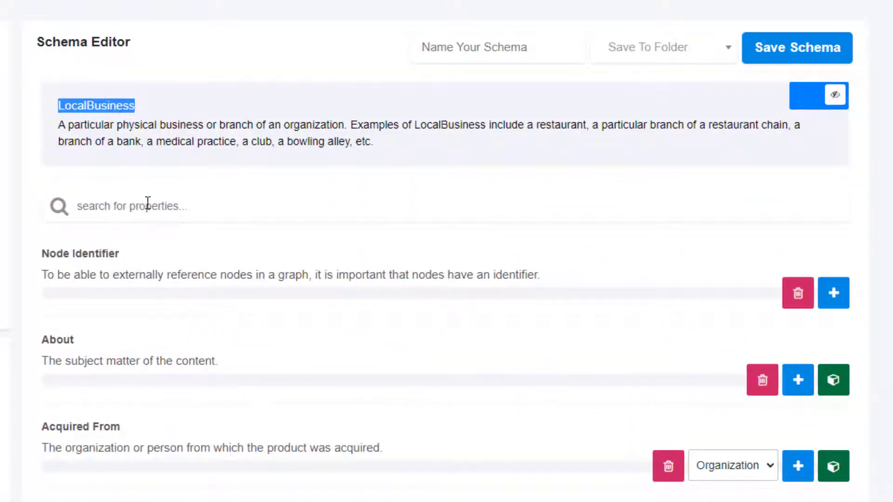
left_click(828, 99)
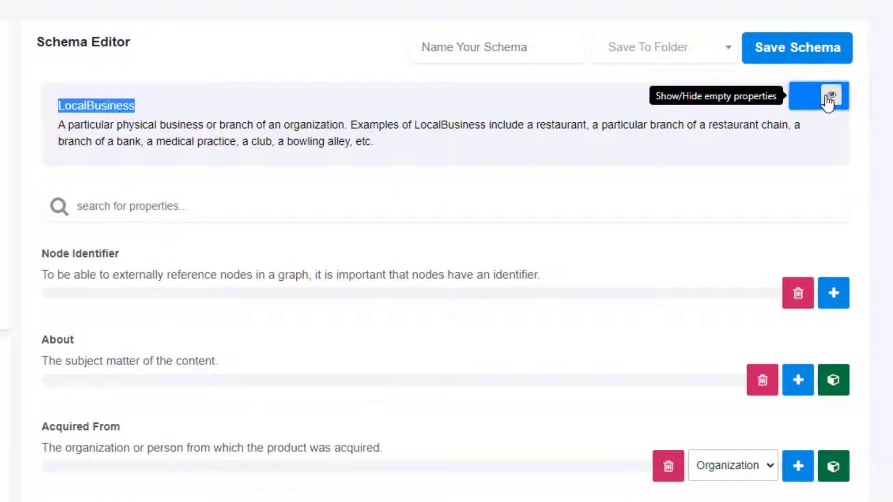
Find the Name and Url properties and add a field for each to the LocalBusiness schema
left_click(213, 208)
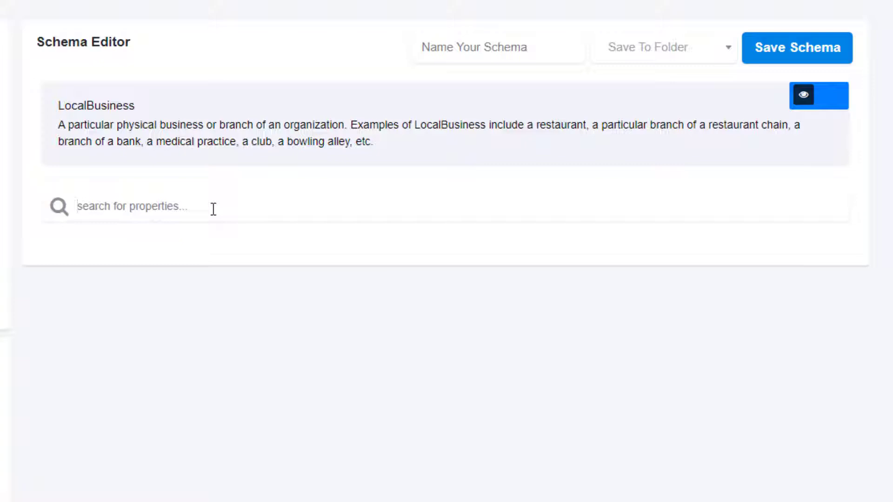
type("Name")
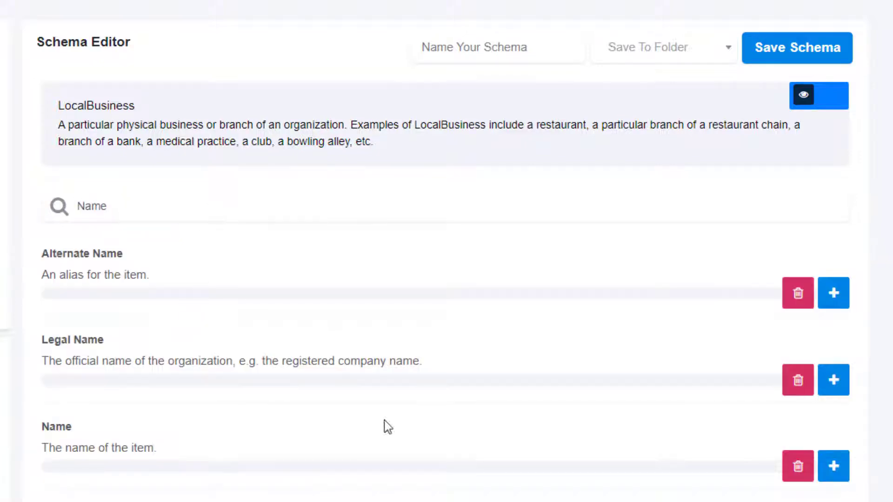
left_click(833, 467)
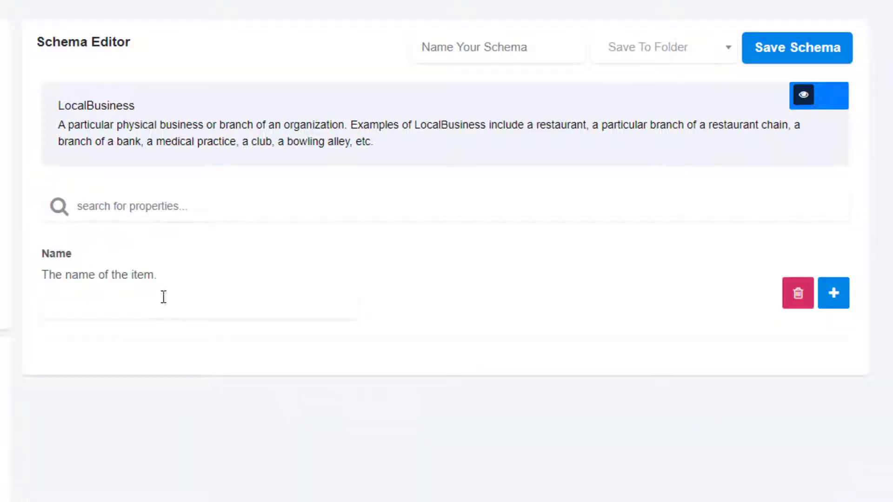
left_click(157, 208)
type("URL")
left_click(832, 293)
Add the Telephone property and an Address property of type PostalAddress to the LocalBusiness schema
left_click(161, 210)
type("Phone")
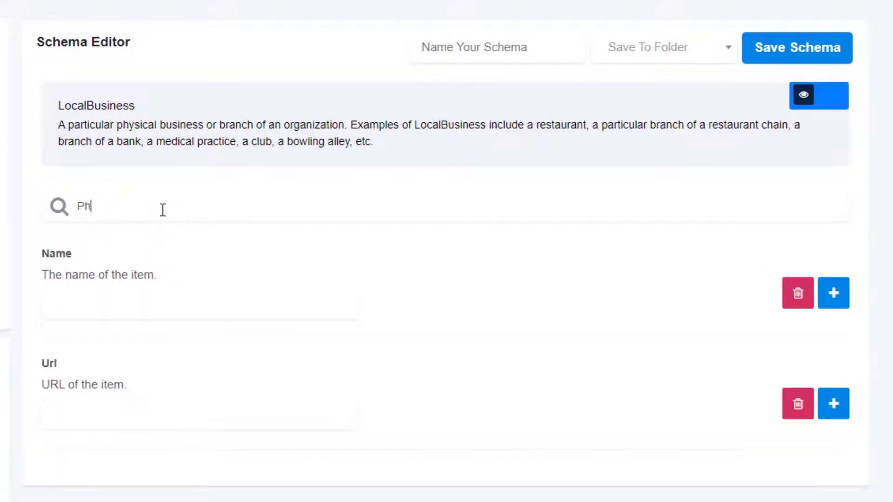
left_click(821, 300)
left_click(167, 203)
type("Address")
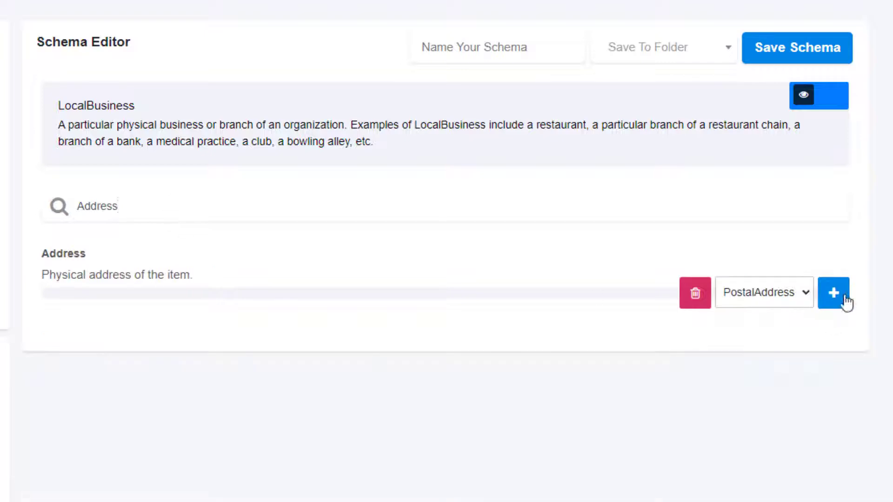
left_click(837, 296)
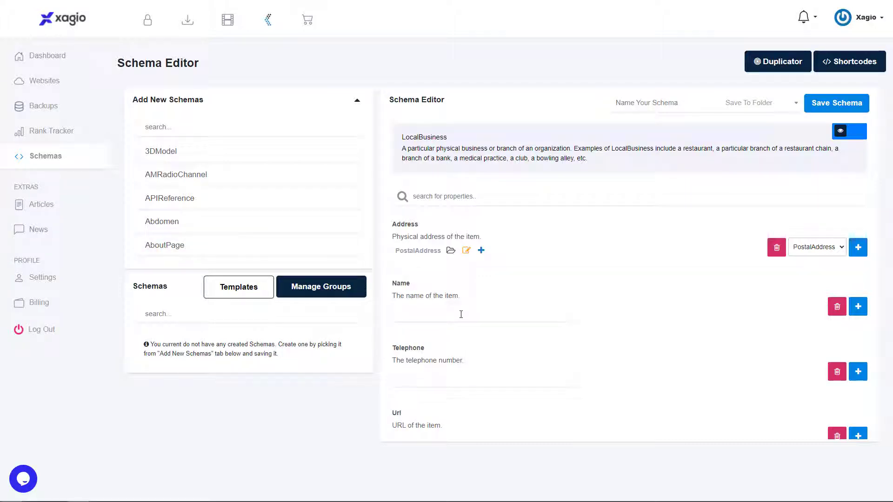
scroll(460, 369, "down", 1)
left_click(427, 399)
type("ht")
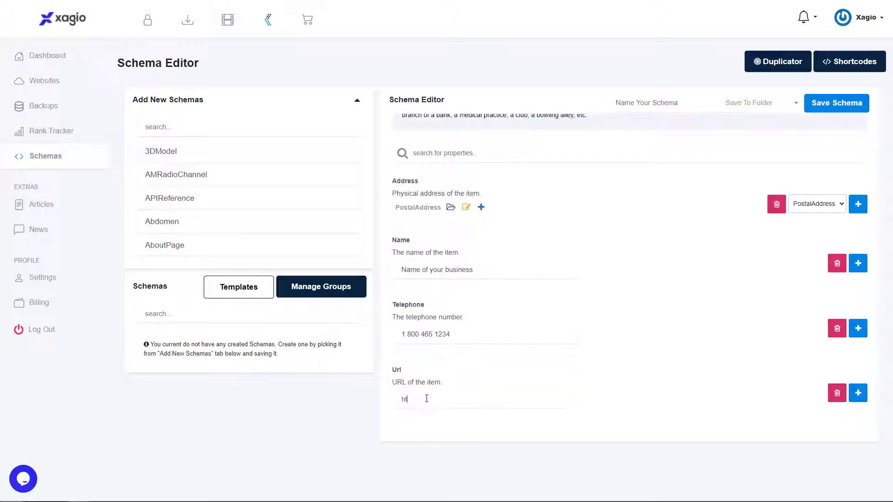
type("tps://google.ca")
Set the Address type to PostalAddress and start a new child schema for that field
scroll(426, 399, "up", 1)
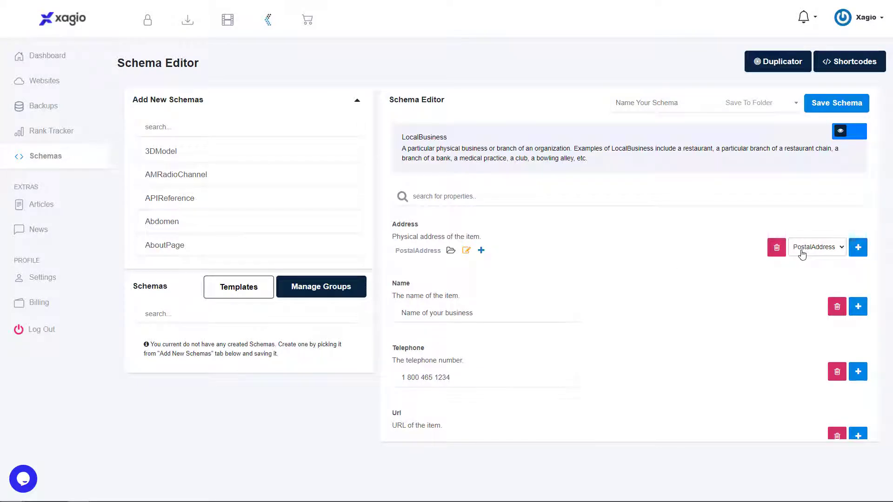
left_click_drag(396, 249, 443, 251)
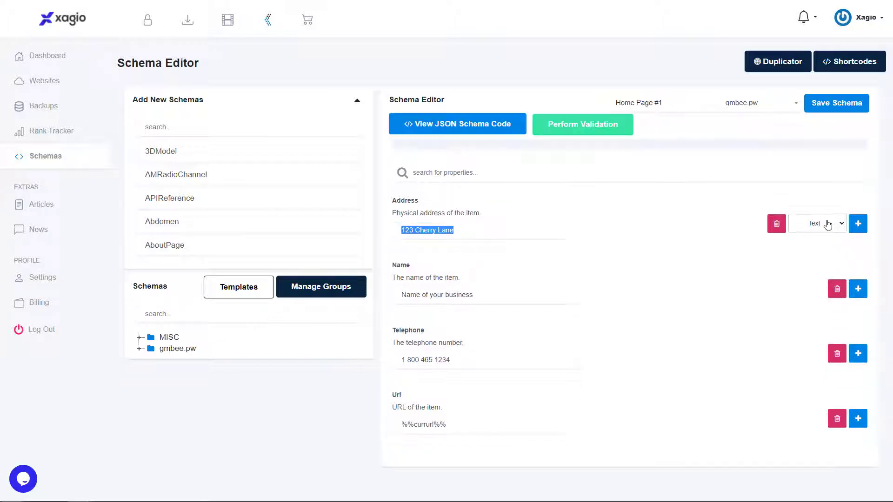
left_click(817, 223)
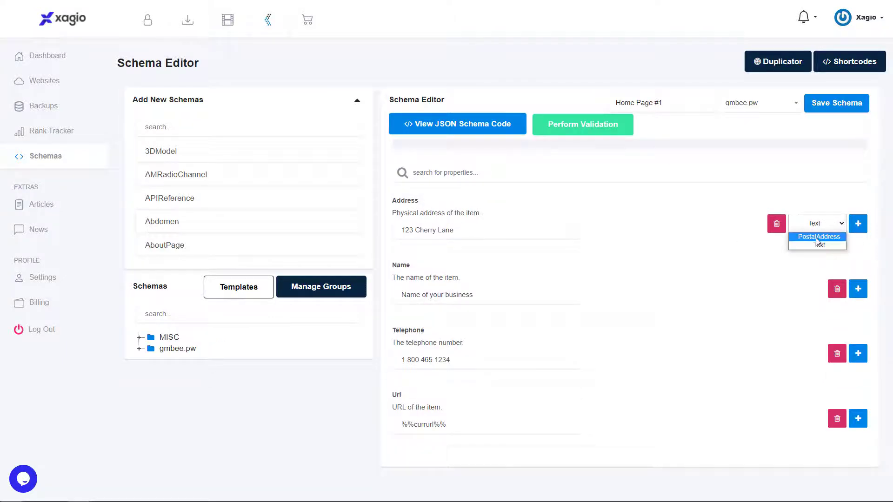
left_click(817, 238)
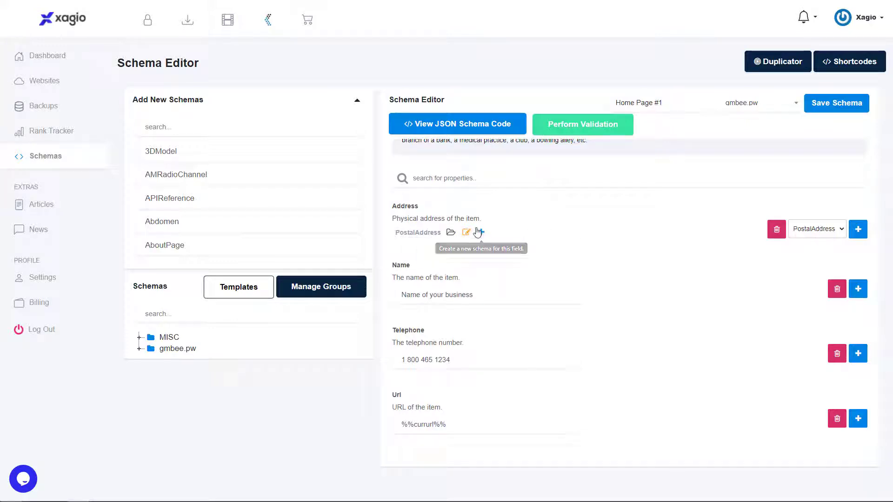
left_click(482, 233)
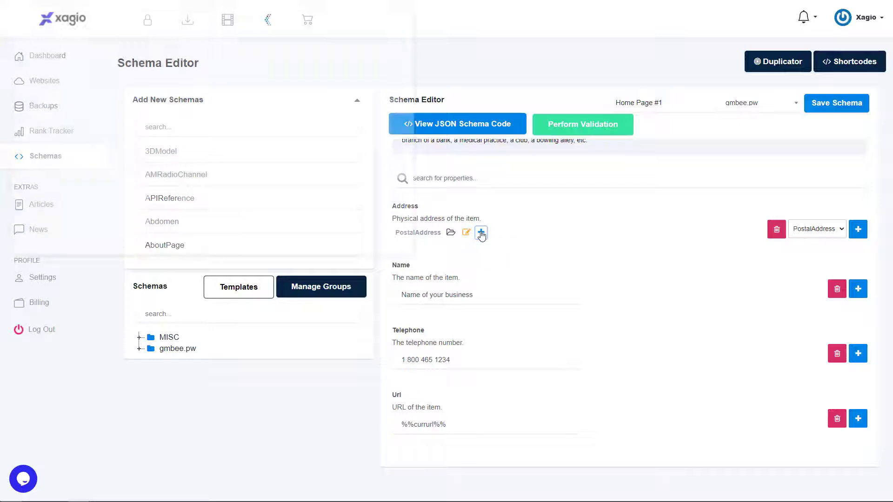
left_click_drag(300, 10, 510, 80)
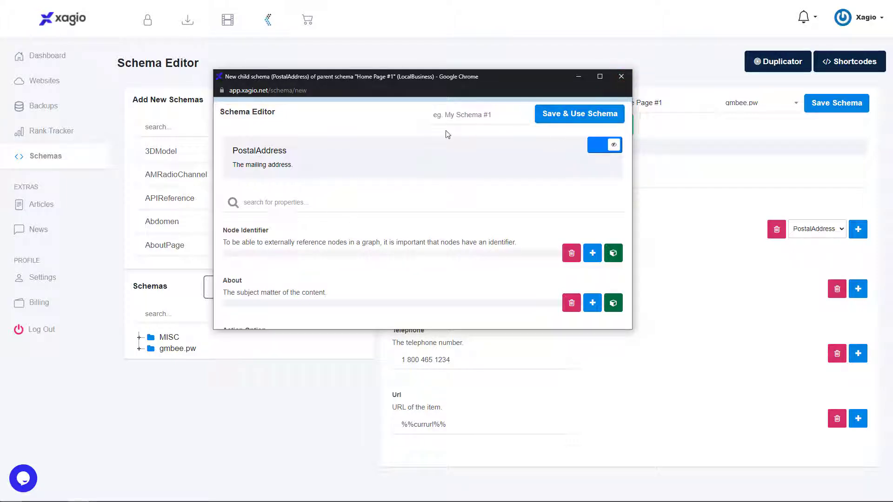
left_click(459, 115)
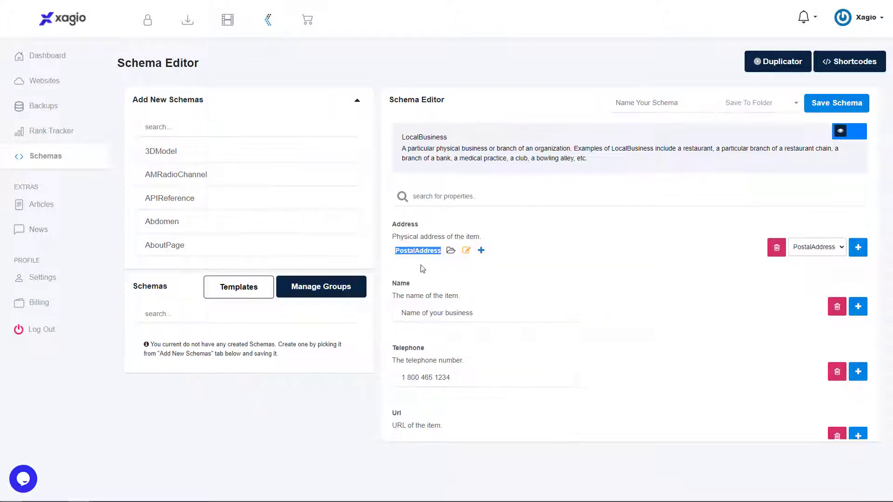
Switch the Address type to Text and enter the business's street address
left_click(822, 249)
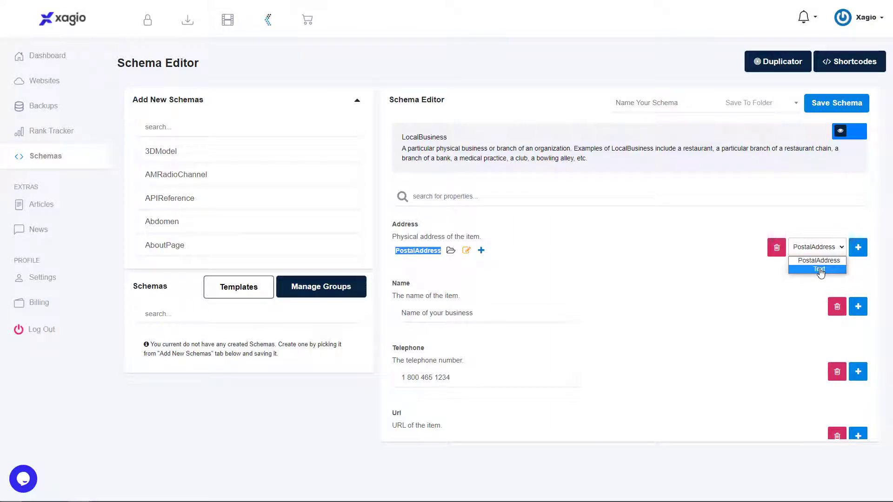
left_click(820, 269)
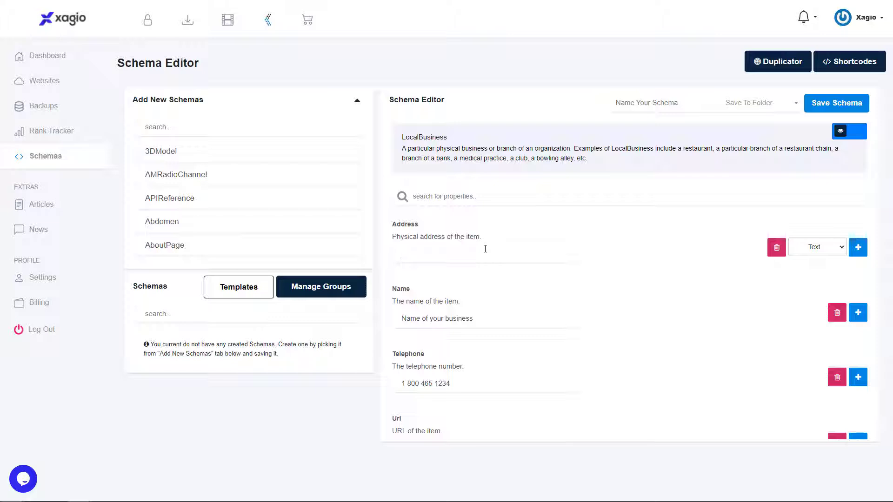
type("123 Cherry Lane")
Name the schema "Home Page", assign it to the gmbee.pw folder, and save it
left_click(629, 104)
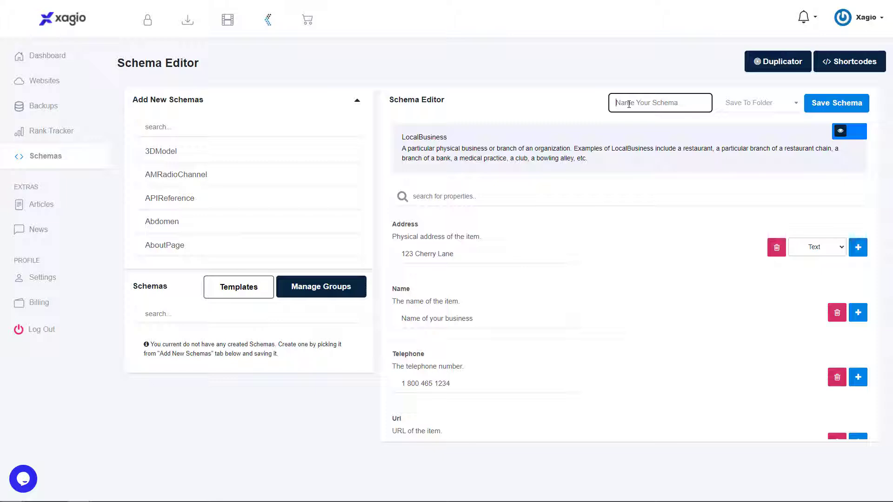
type("Home Page")
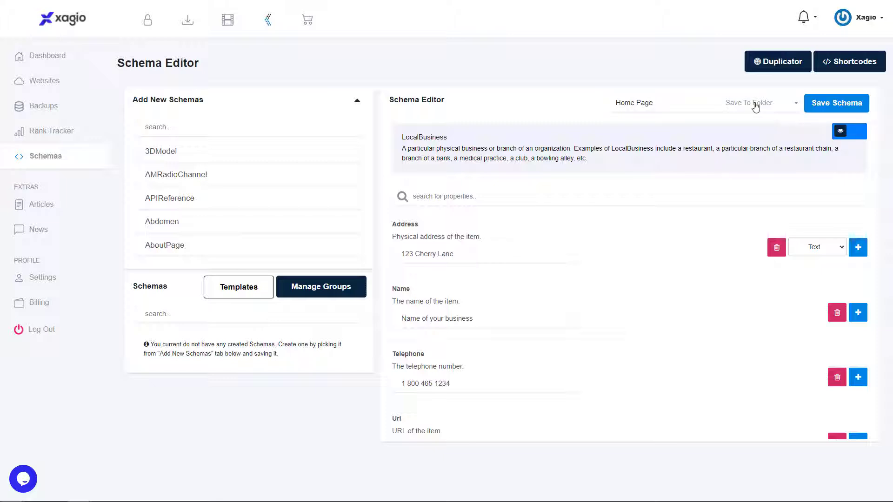
left_click(755, 107)
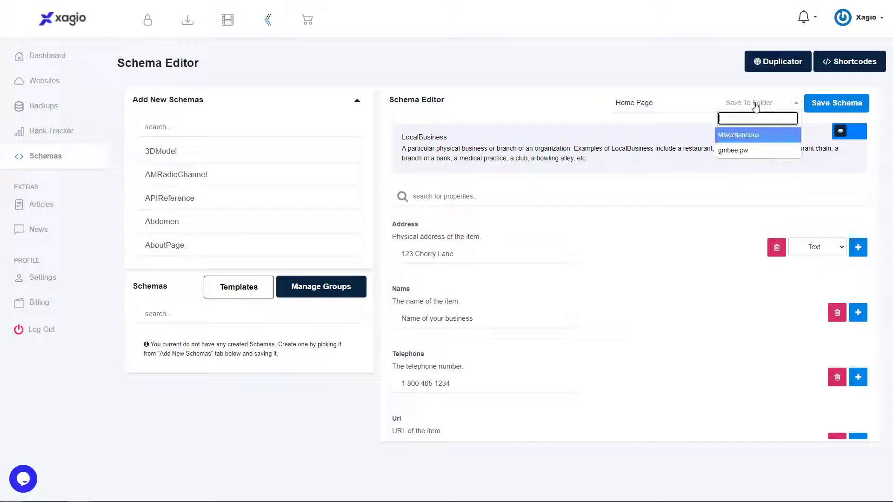
left_click(733, 155)
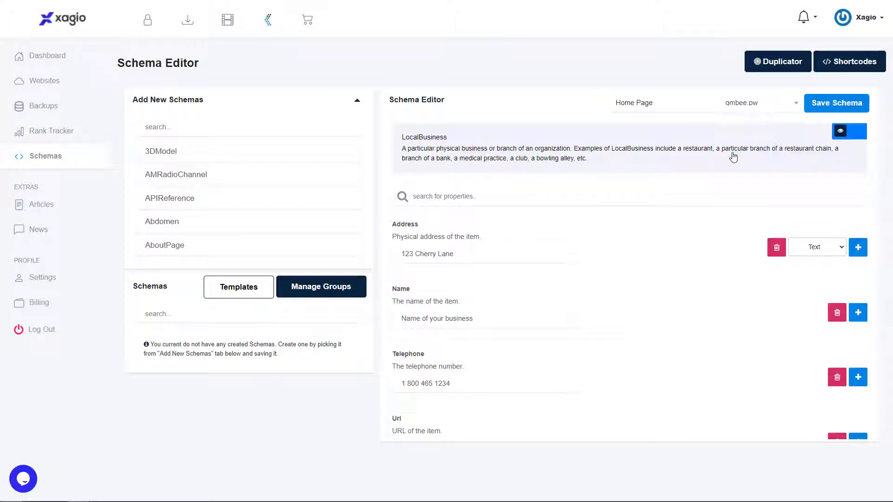
left_click(836, 103)
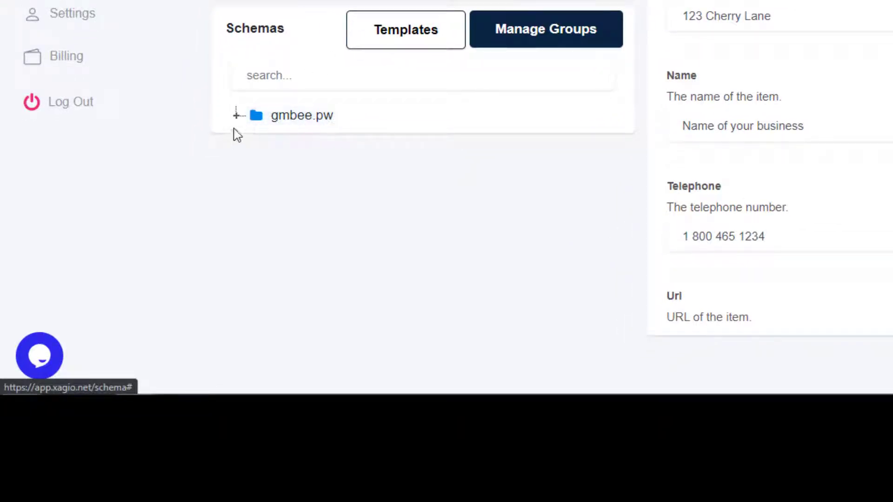
Expand the gmbee.pw folder and its LocalBusiness group, and select the saved Home Page schema
left_click(236, 115)
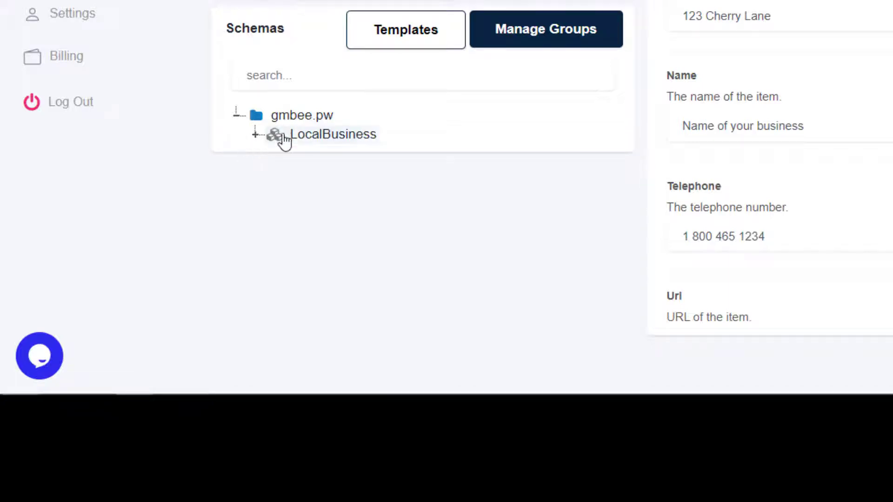
left_click(255, 135)
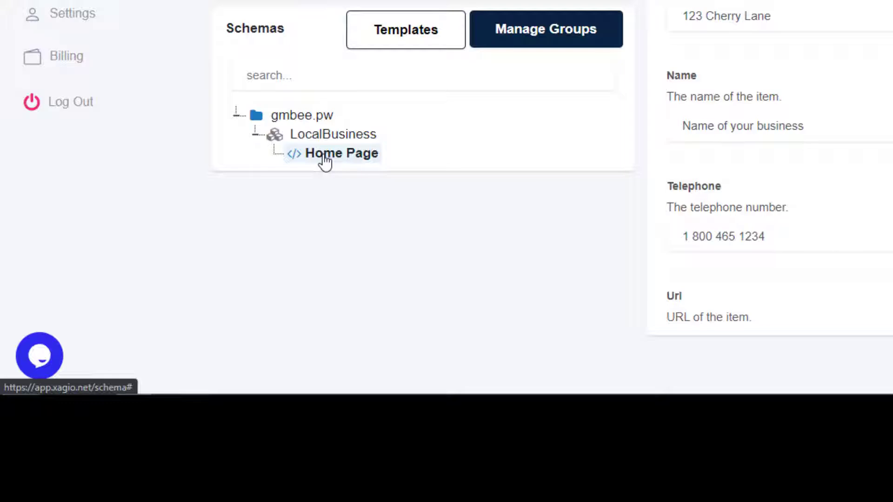
left_click(323, 157)
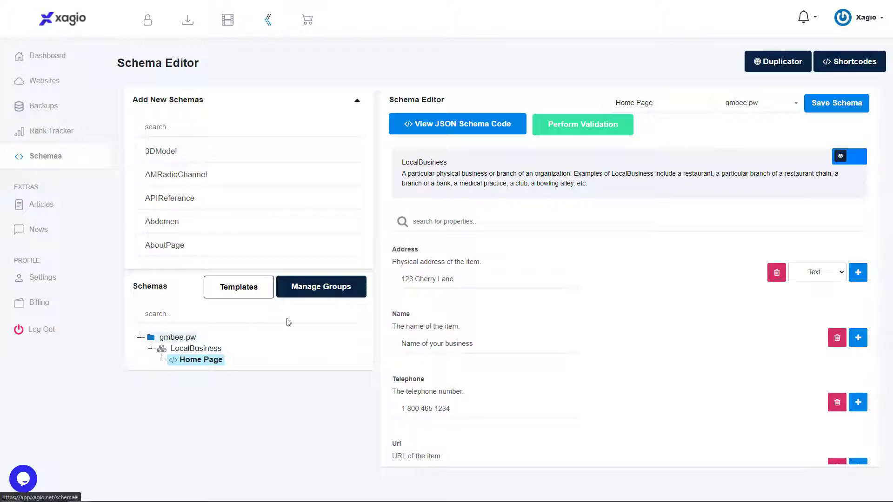
Create a new schema group named "MISC"
left_click(328, 289)
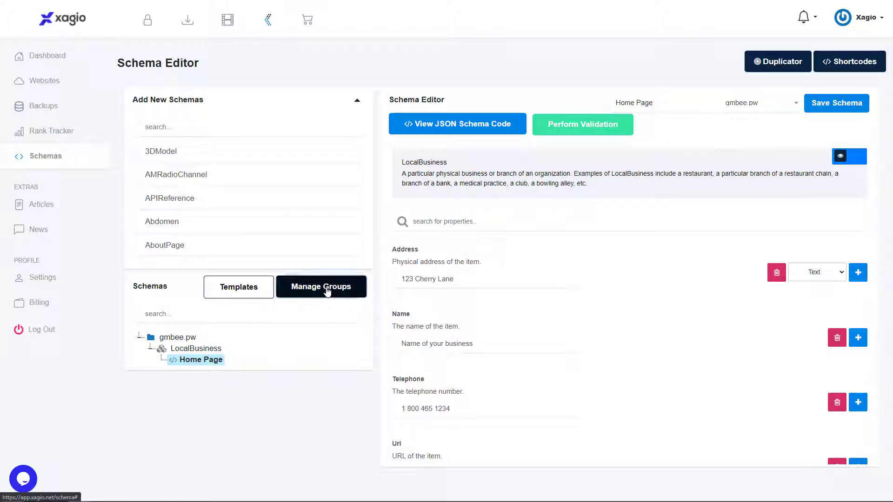
left_click(494, 119)
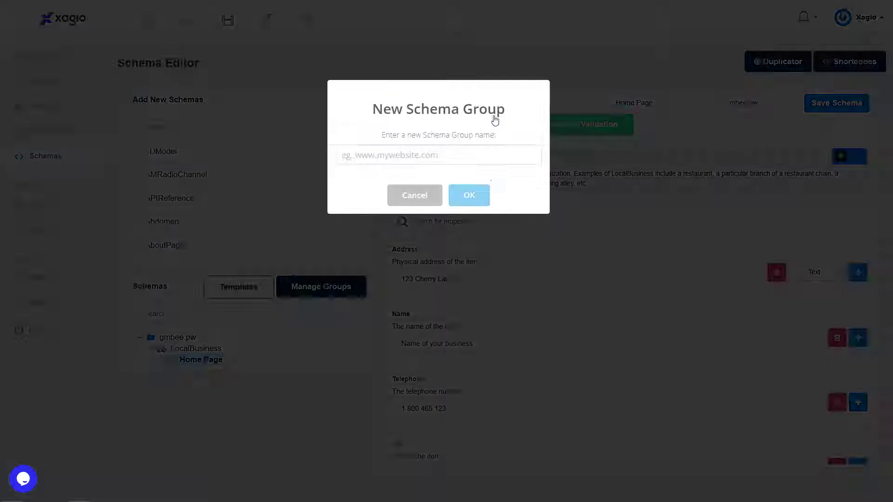
type("MIS")
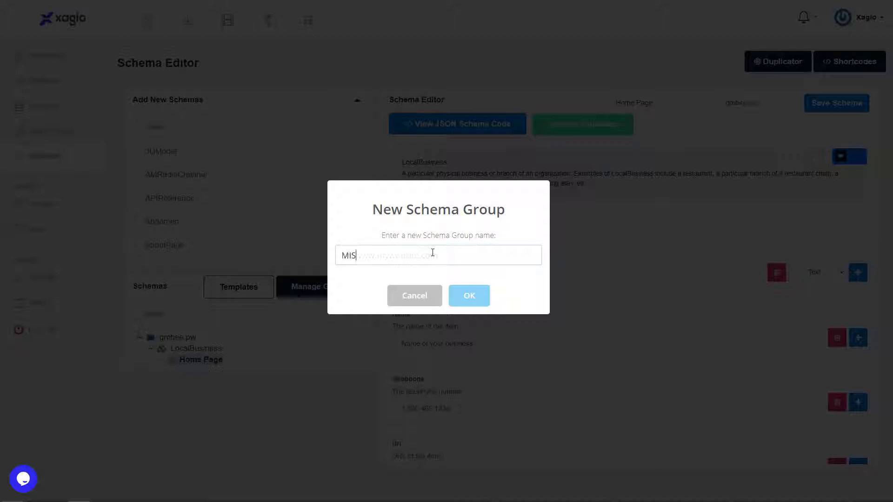
type("C")
left_click(458, 298)
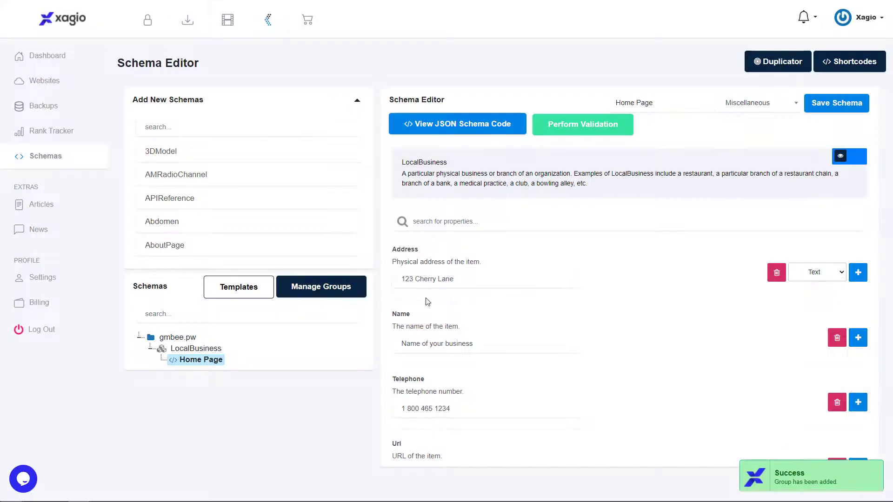
Assign the Home Page schema to the MISC group and save it
left_click(761, 104)
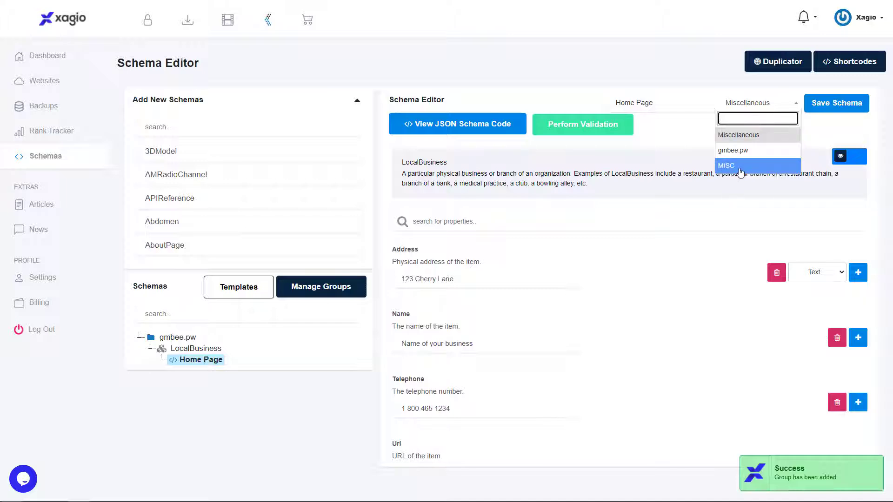
left_click(740, 172)
left_click(836, 103)
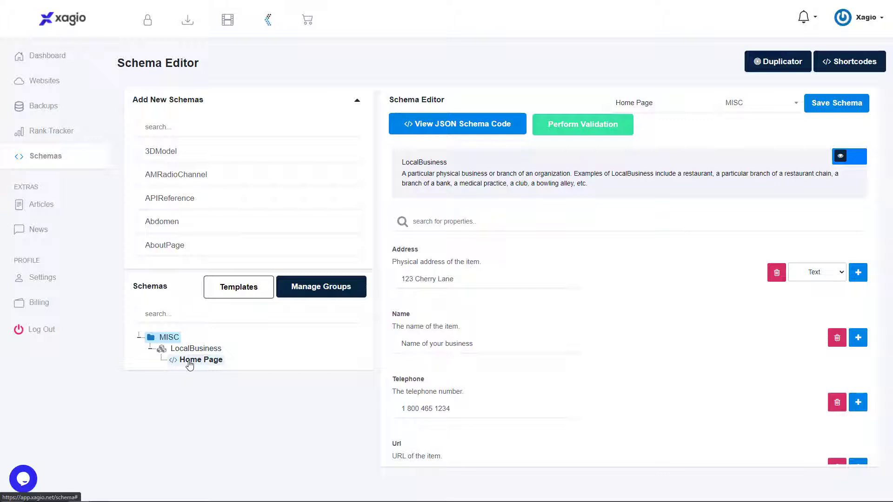
Duplicate the Home Page schema and expand the MISC folder and its LocalBusiness group
right_click(190, 364)
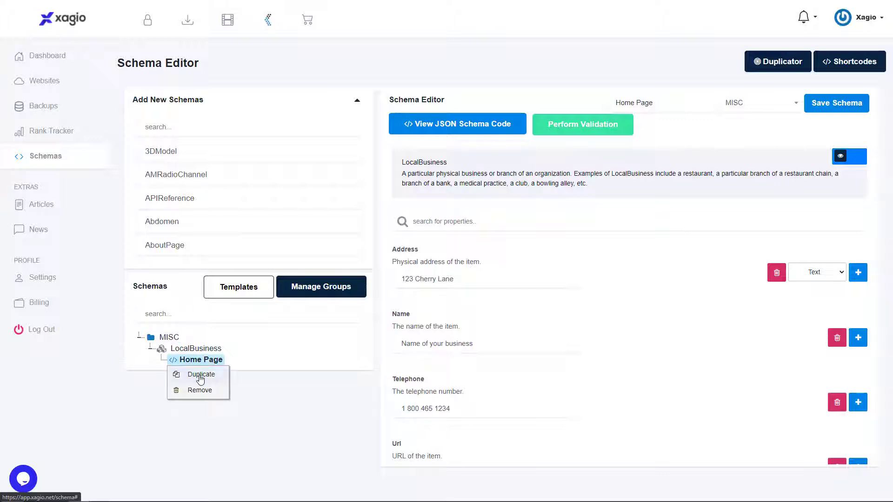
left_click(198, 376)
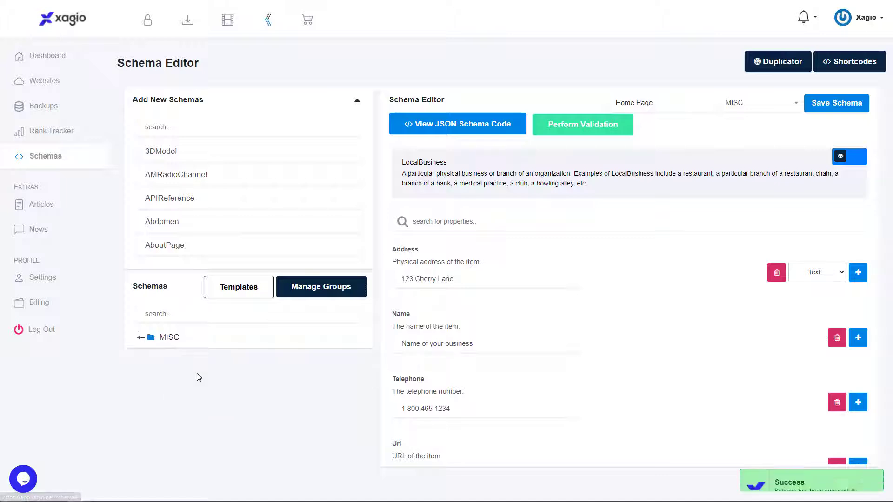
left_click(139, 337)
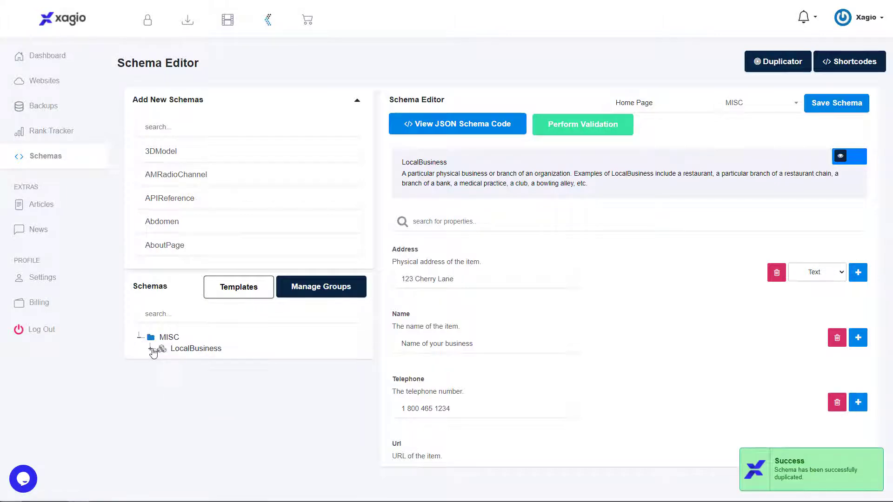
left_click(151, 348)
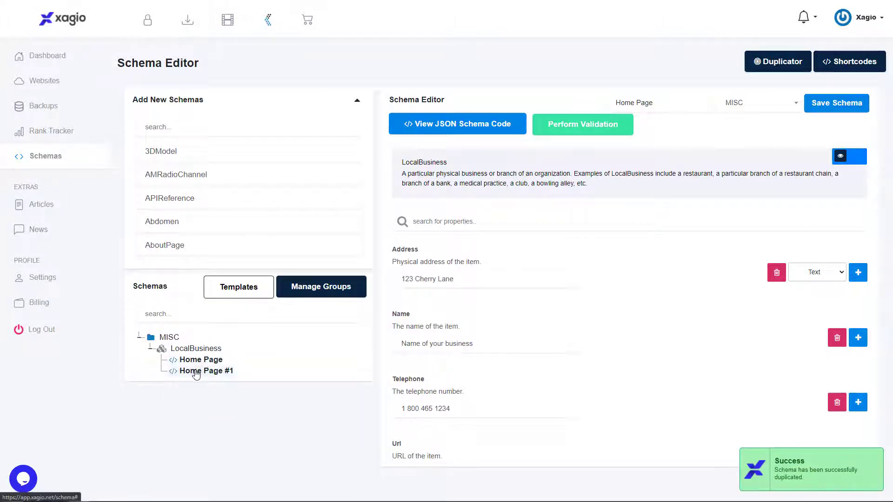
Open the Home Page #1 schema, assign it to the gmbee.pw group, and save it
left_click(196, 372)
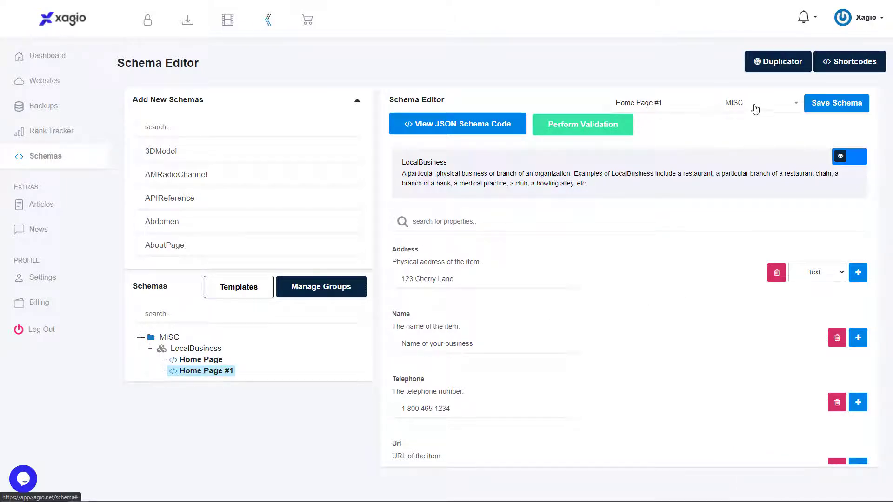
left_click(755, 103)
left_click(738, 151)
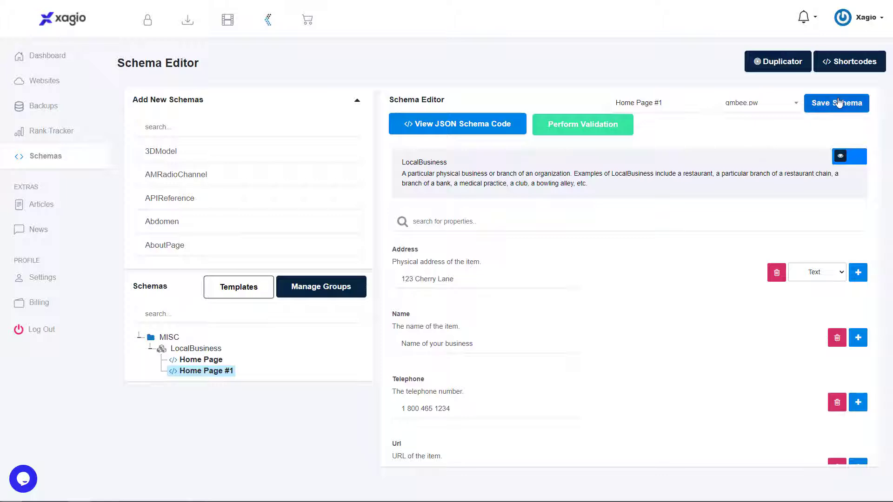
left_click(835, 104)
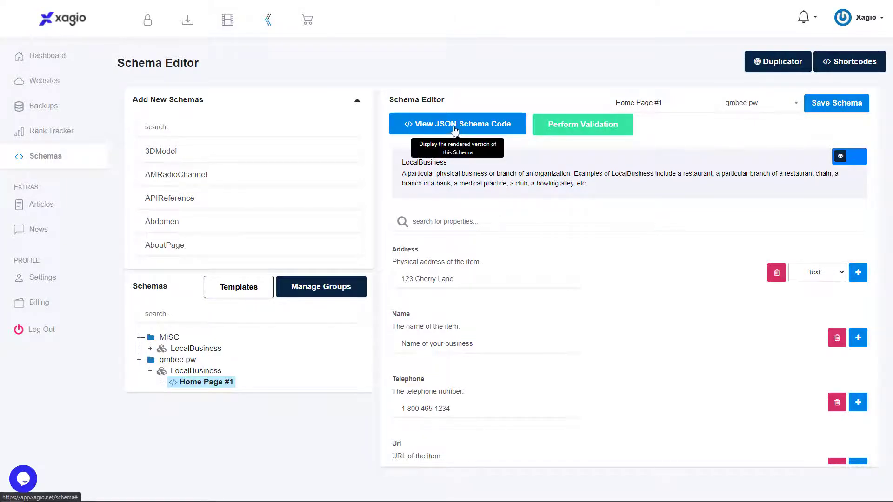
Copy the rendered JSON code of the Home Page #1 schema and run a validation on the schema
left_click(453, 124)
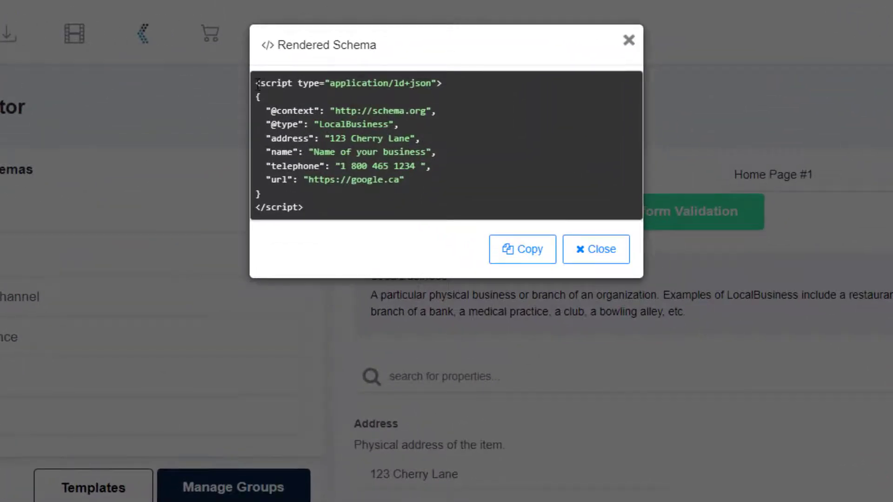
left_click_drag(258, 84, 347, 216)
left_click(351, 244)
left_click(509, 250)
left_click(590, 251)
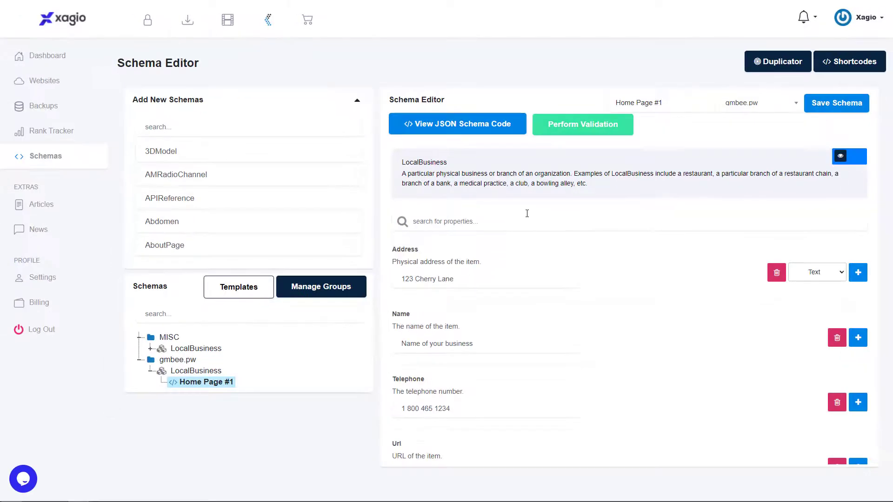
left_click(583, 127)
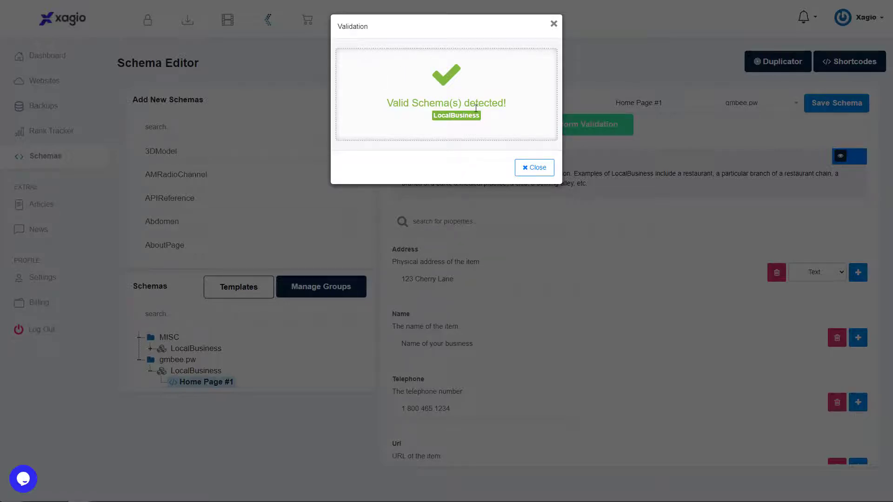
left_click(535, 167)
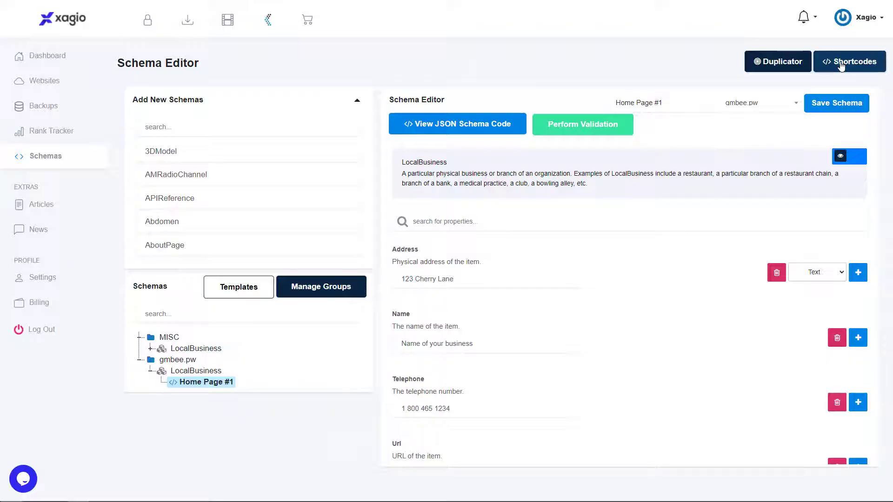
Copy the %%currurl%% shortcode for the current URL from the shortcode list
left_click(850, 61)
left_click_drag(397, 181, 340, 183)
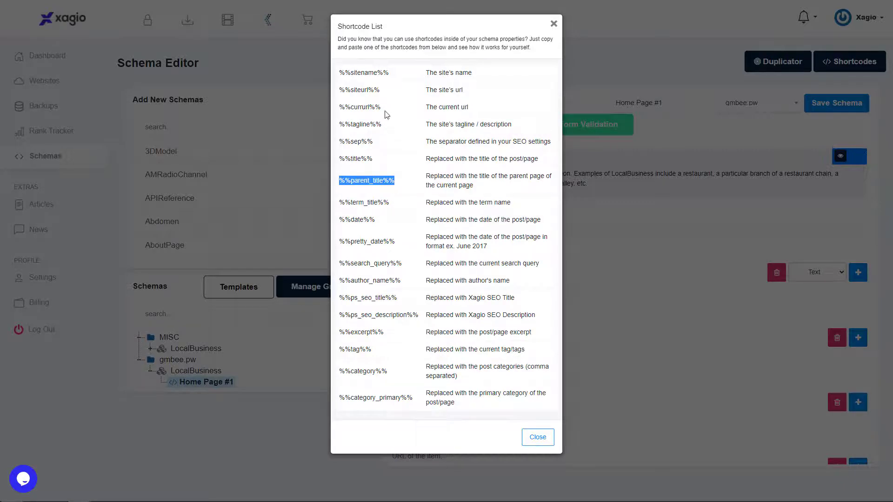
left_click_drag(380, 89, 339, 90)
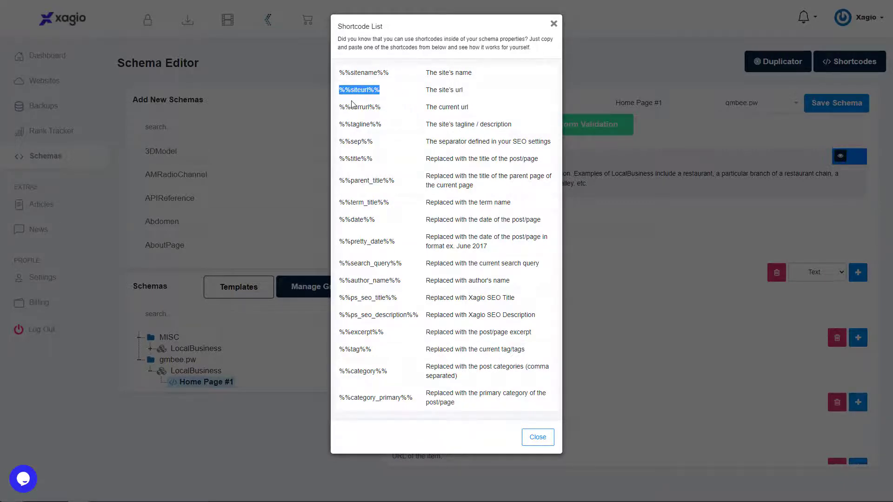
left_click_drag(382, 108, 340, 110)
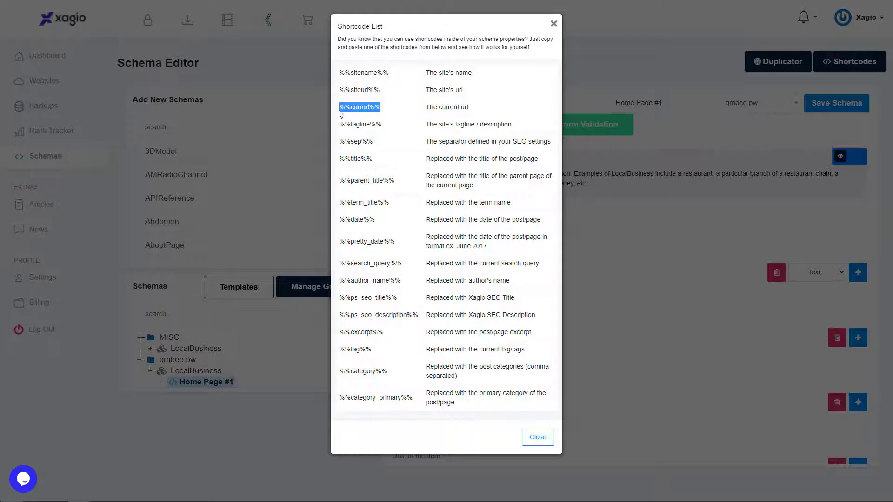
right_click(351, 110)
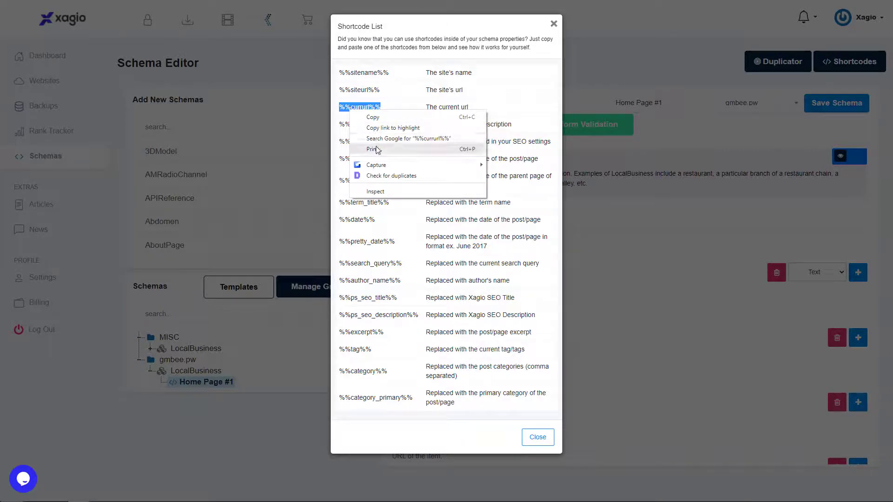
left_click(371, 116)
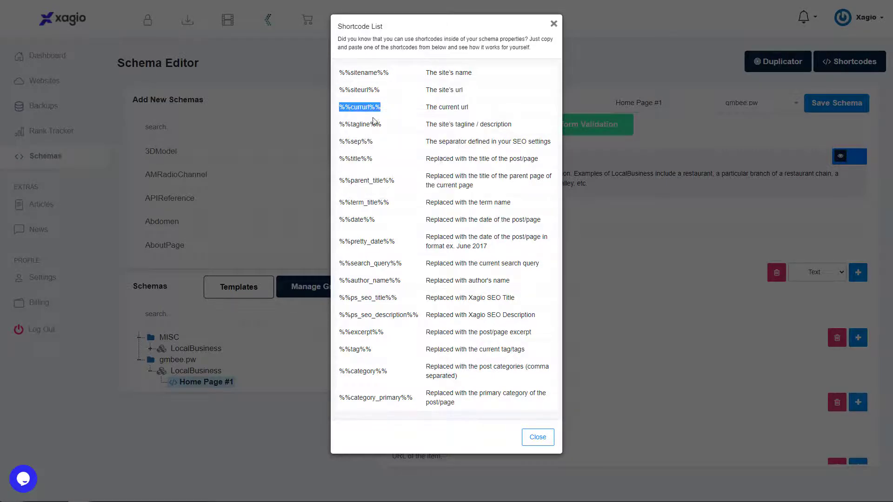
left_click(553, 24)
Replace the Url value of the Home Page #1 schema with the copied %%currurl%% shortcode
scroll(551, 290, "down", 1)
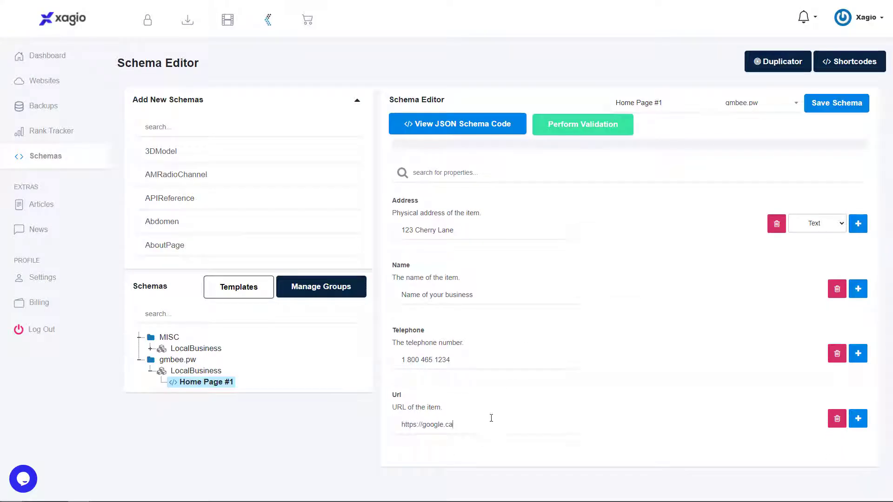
triple_click(494, 414)
key("ctrl+v")
left_click_drag(452, 424, 349, 414)
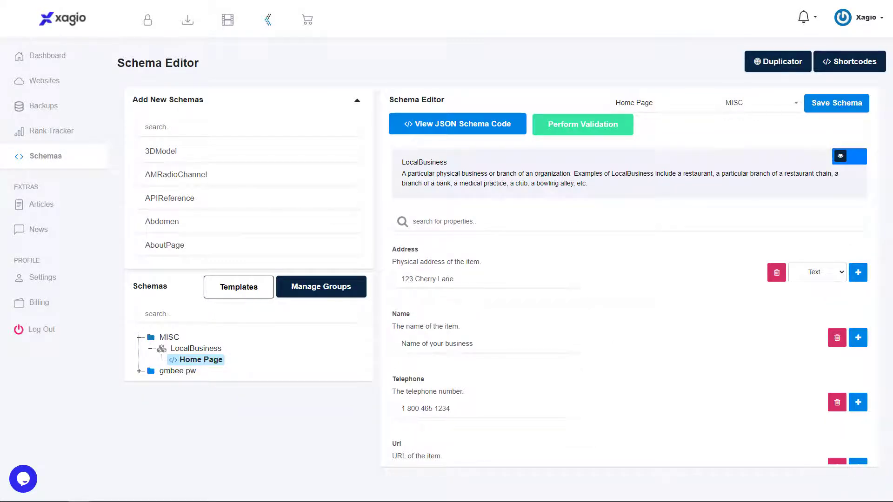
left_click(772, 67)
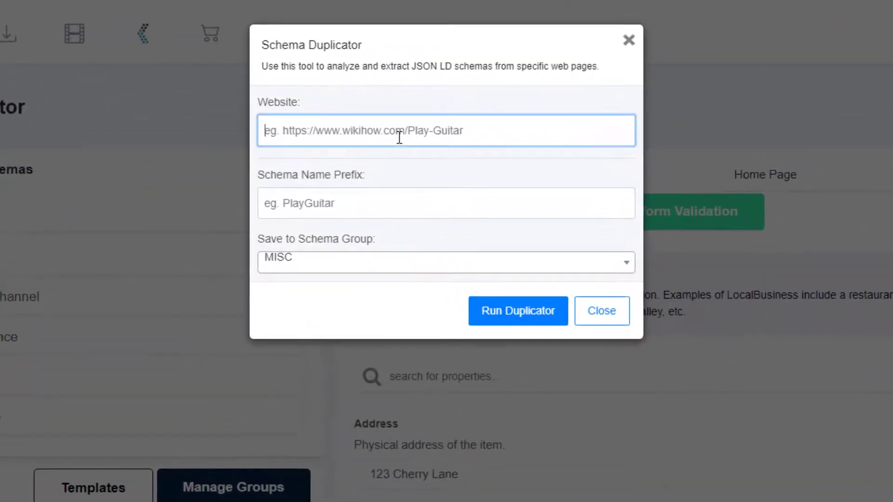
type("h")
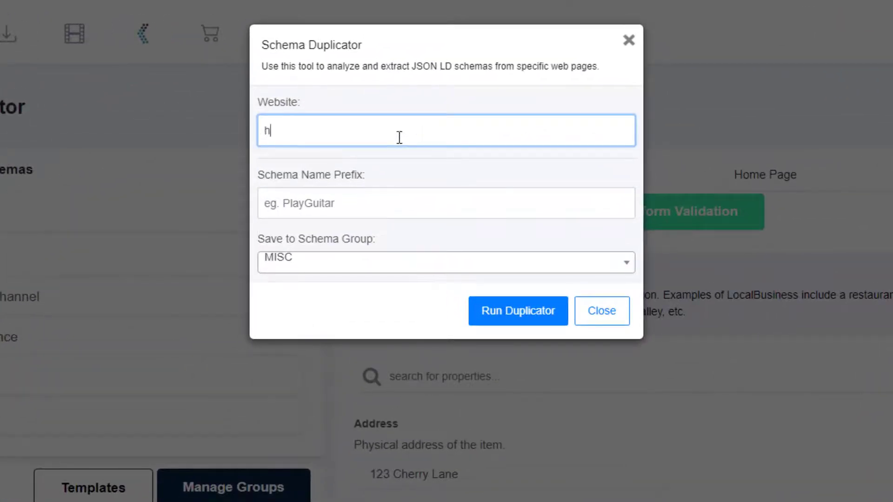
type("ttps://facebook.com")
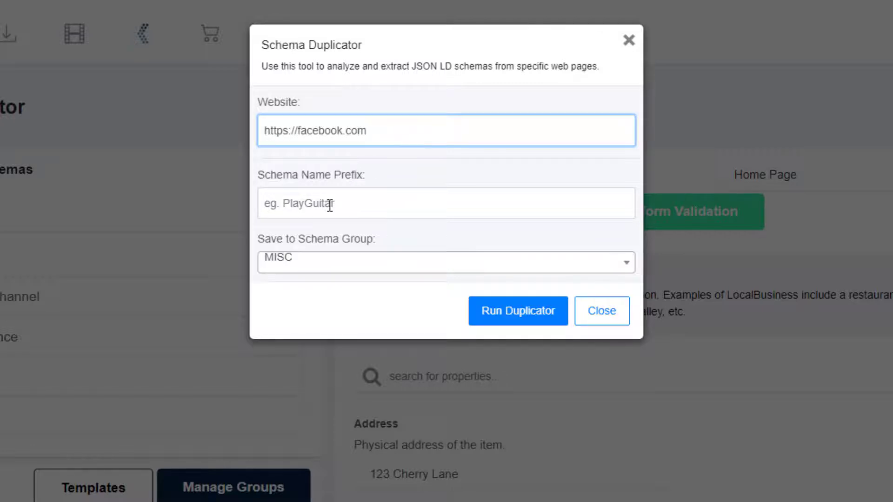
left_click(329, 205)
type("FB")
left_click(325, 263)
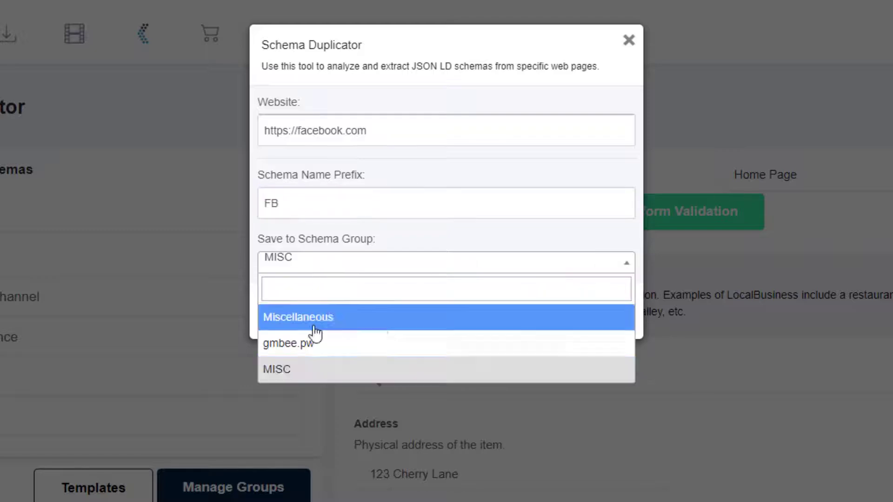
left_click(300, 370)
left_click(508, 320)
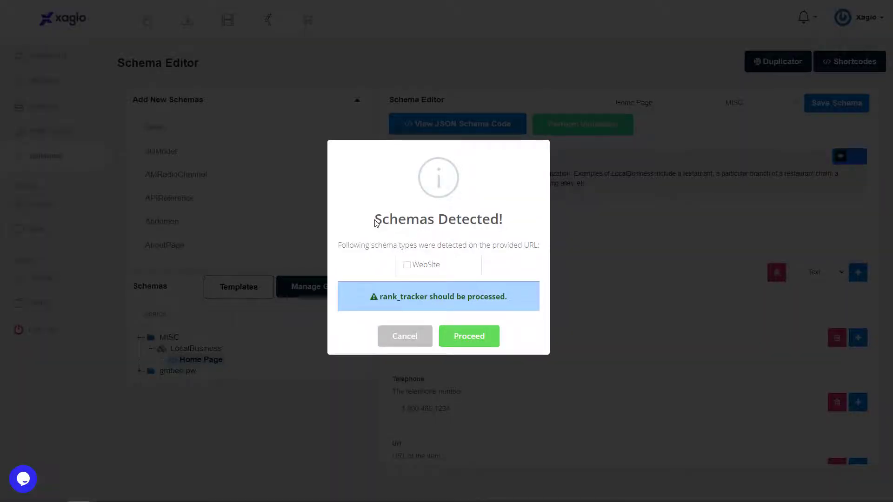
Select the detected WebSite schema type and proceed with its extraction
left_click_drag(376, 223, 530, 229)
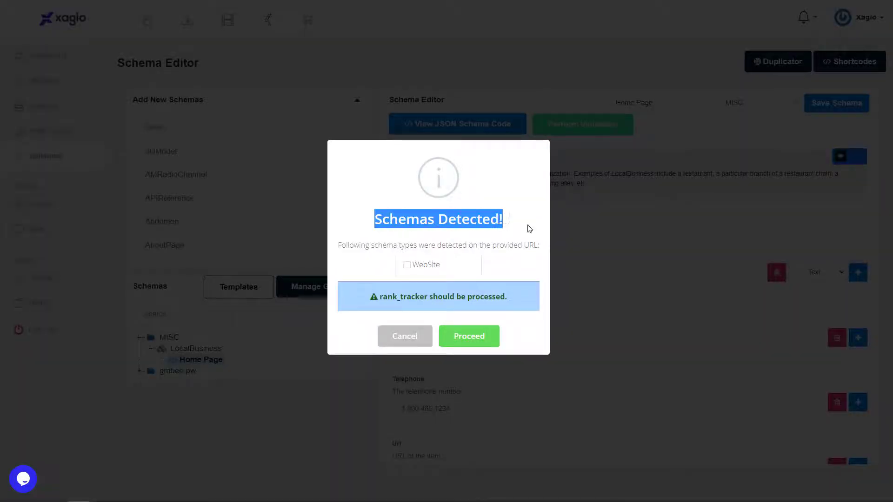
left_click(407, 266)
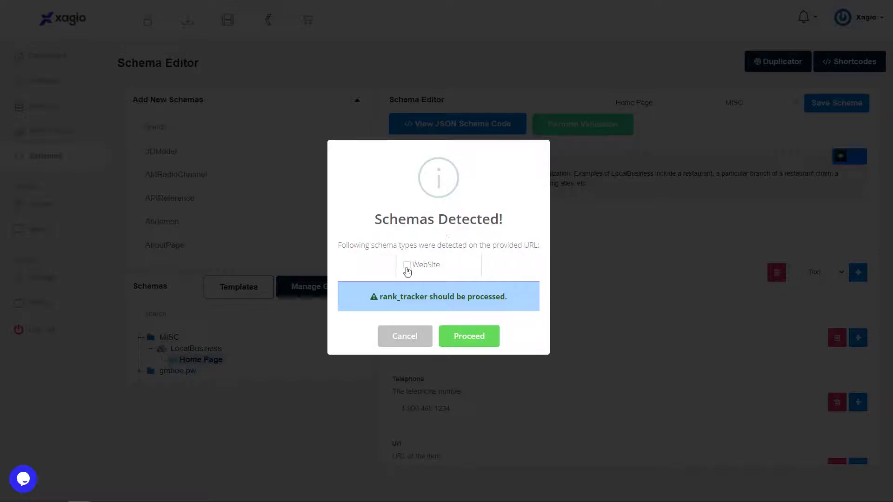
left_click(464, 341)
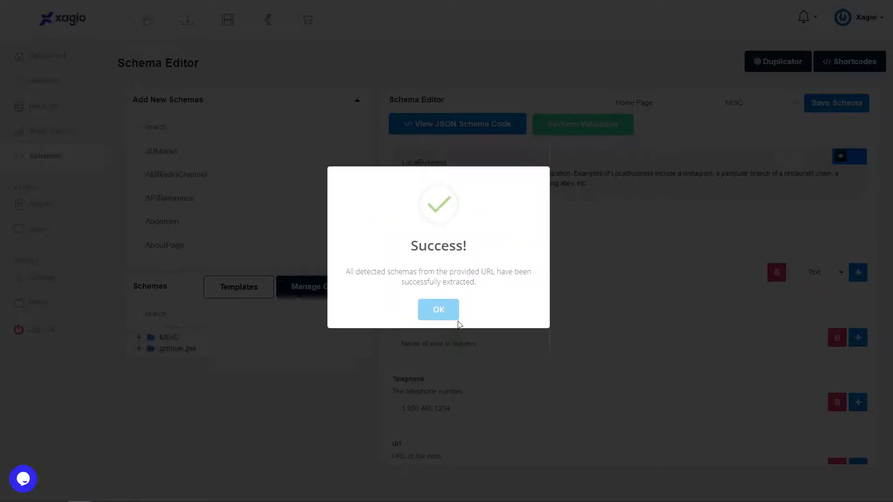
left_click(443, 313)
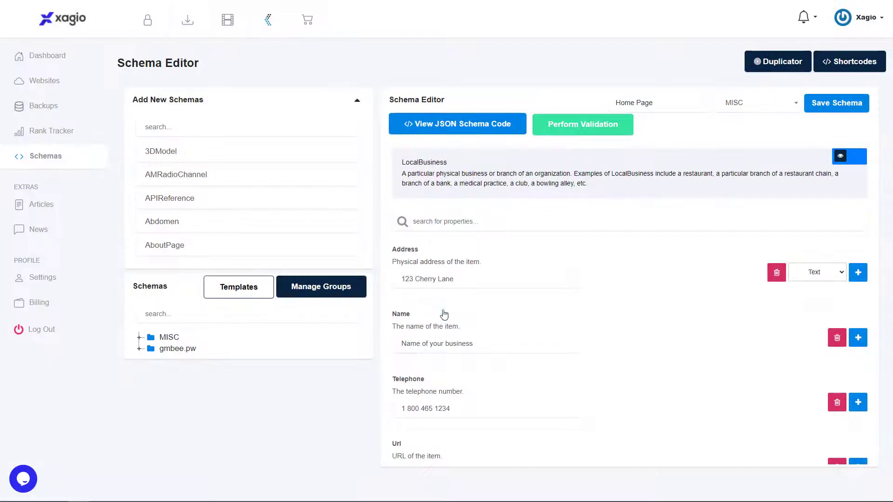
Expand the MISC folder and its WebSite group, and open the extracted FB schema
left_click(139, 337)
left_click(172, 363)
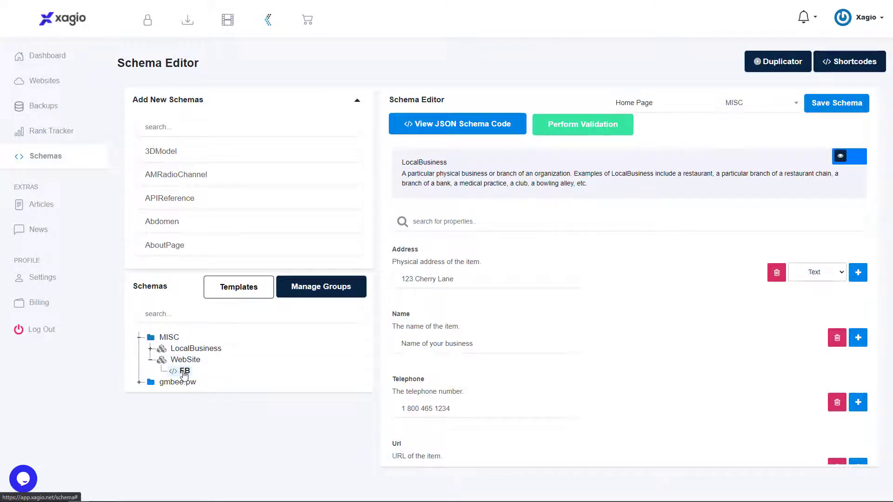
left_click(184, 372)
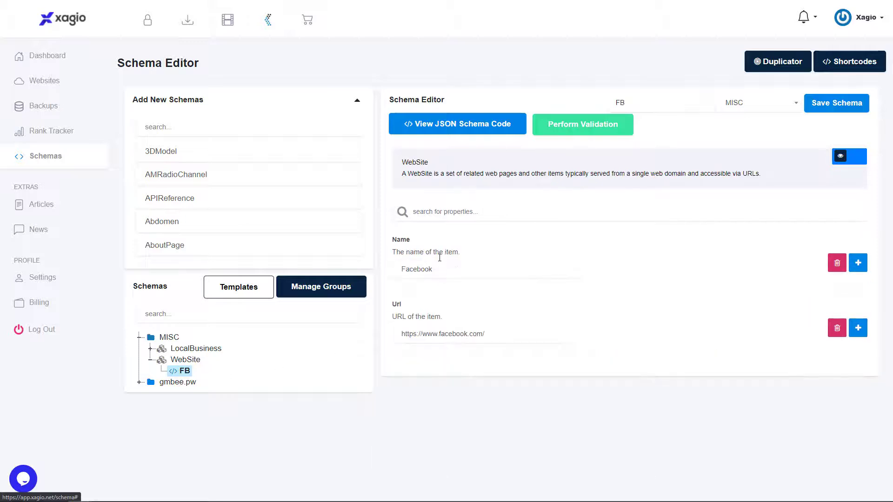